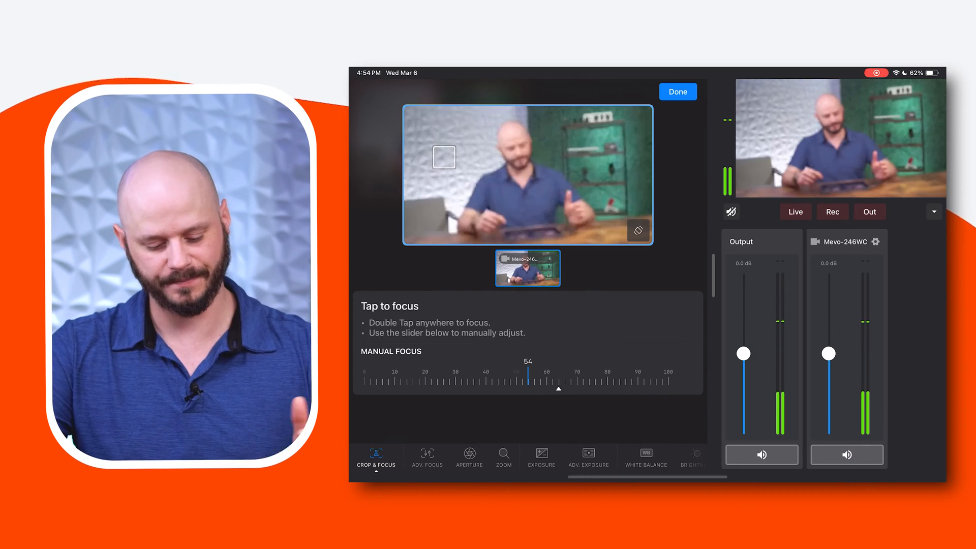
Autofocus on the shelf at right, then fine-tune Manual Focus to 61
double_click(590, 157)
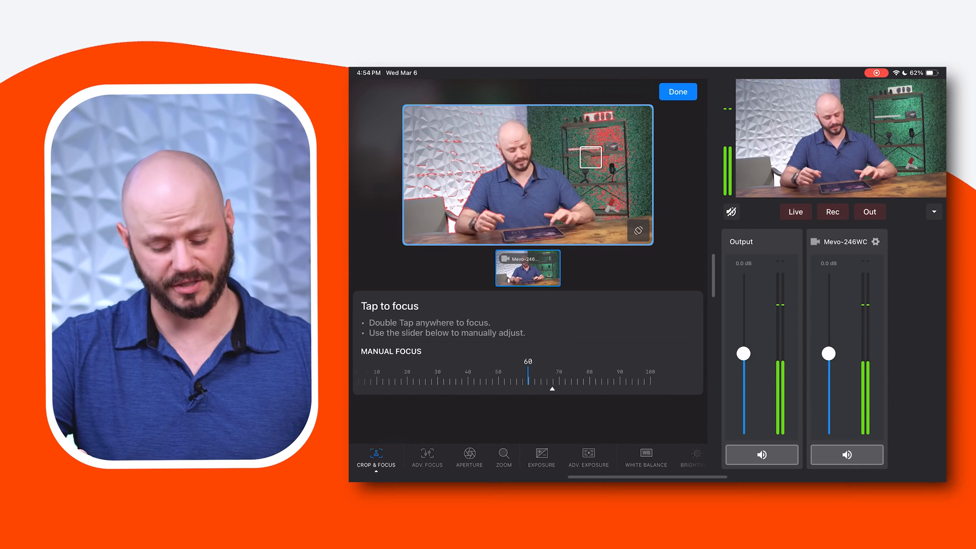
left_click_drag(527, 377, 589, 377)
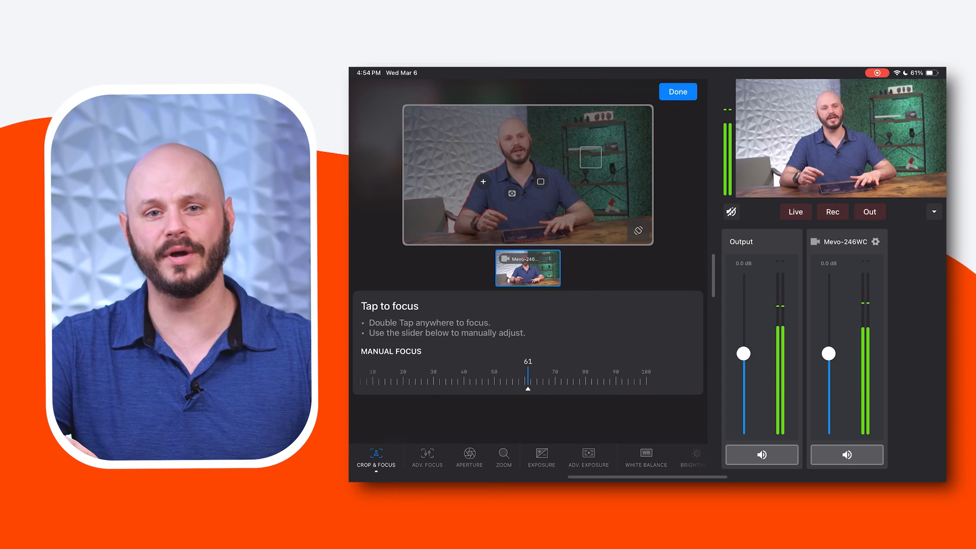
Start a New Static Shot with the crop box around the presenter at the desk
left_click(541, 182)
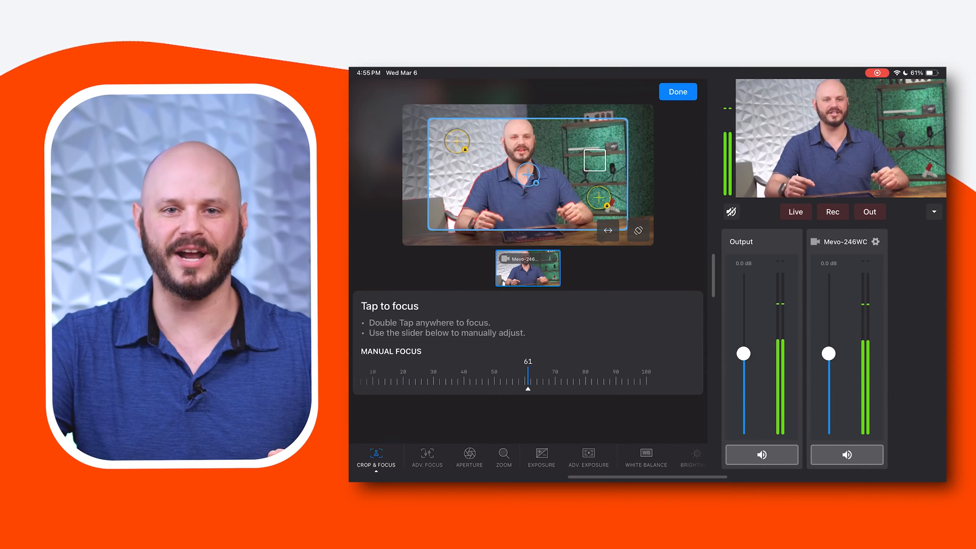
Delete the right-hand shot via its action menu, leaving the hand-and-desk close crop
left_click(599, 199)
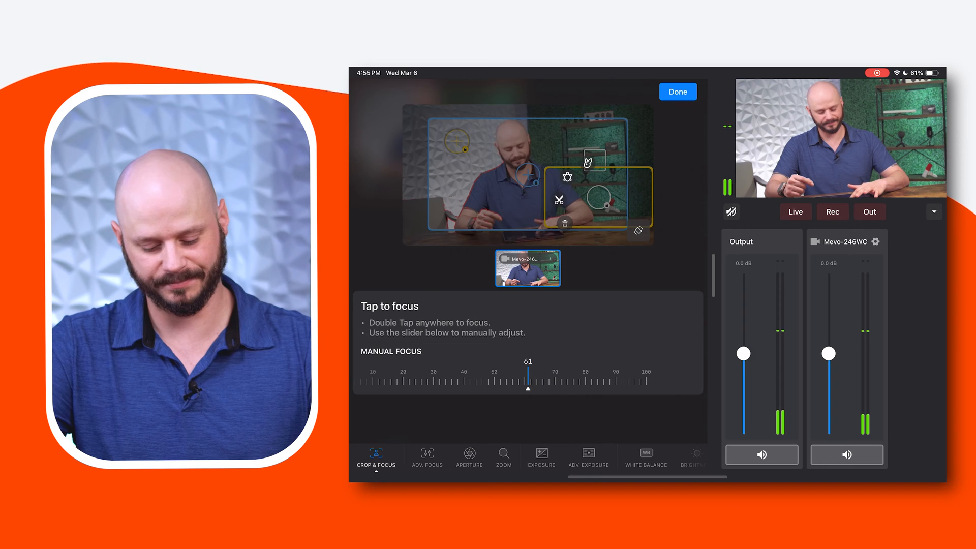
left_click(547, 234)
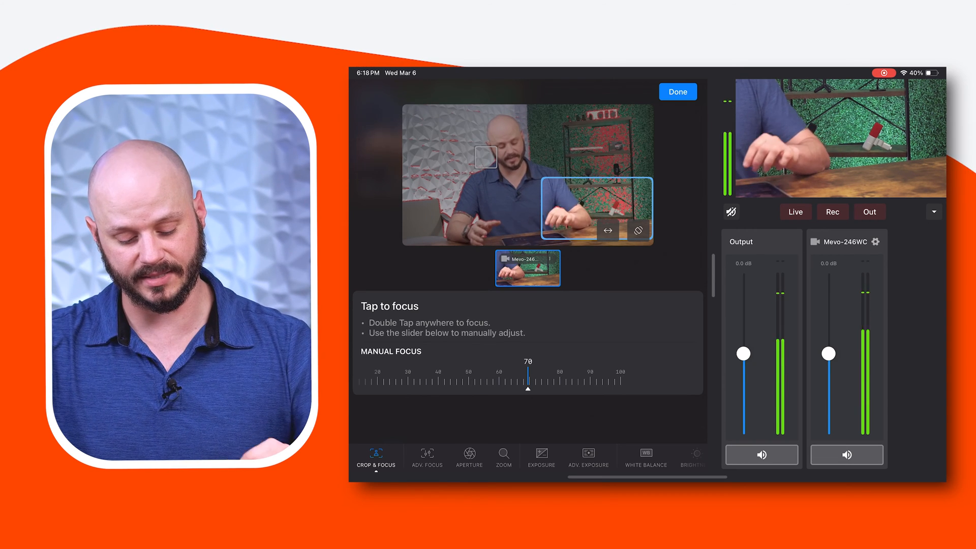
Set the hand shot's Manual Focus to 100, then recall the face shot at 66
left_click_drag(595, 377, 503, 377)
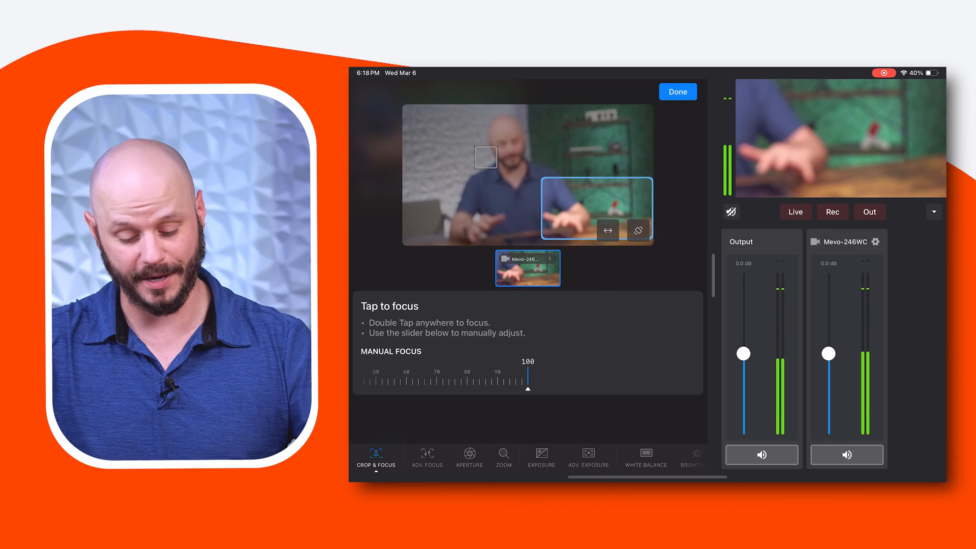
left_click(578, 168)
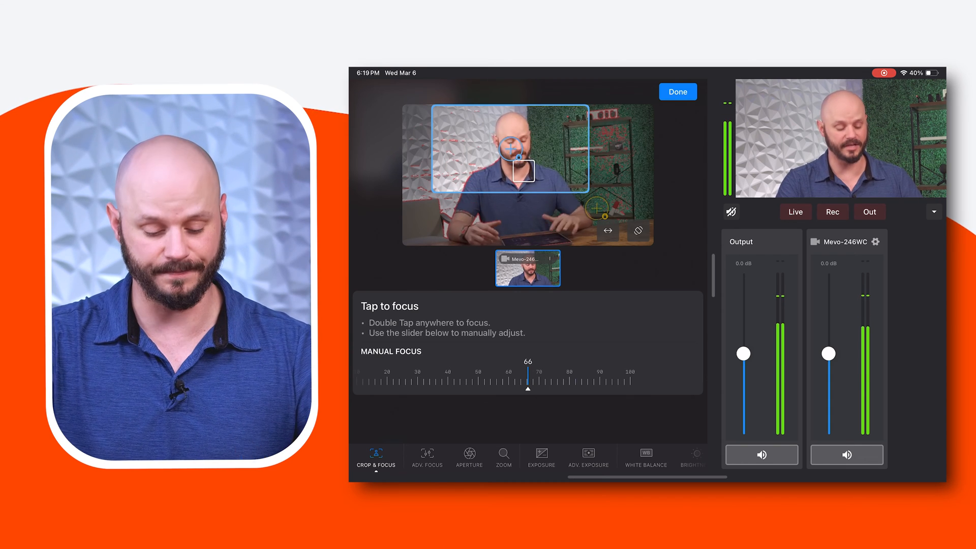
left_click_drag(629, 377, 528, 378)
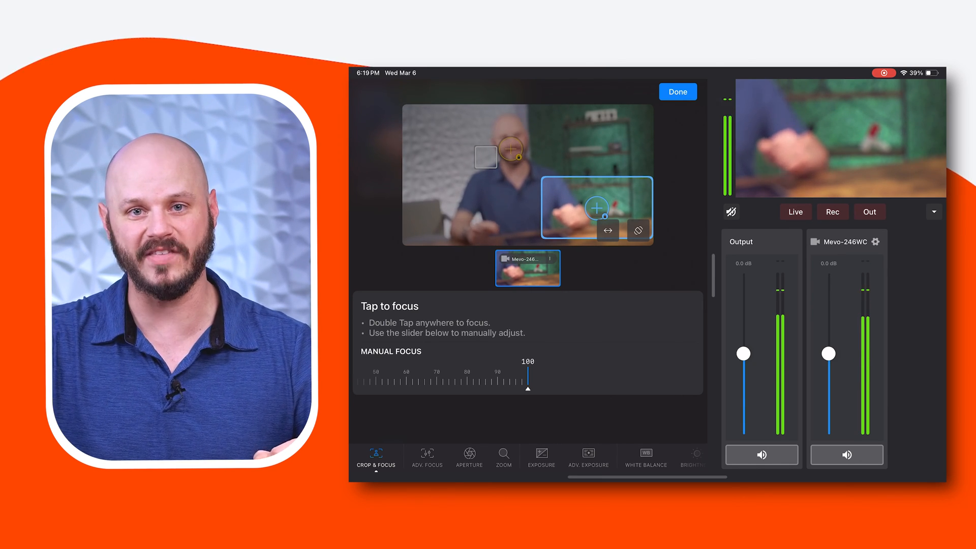
left_click_drag(597, 207, 510, 149)
double_click(523, 170)
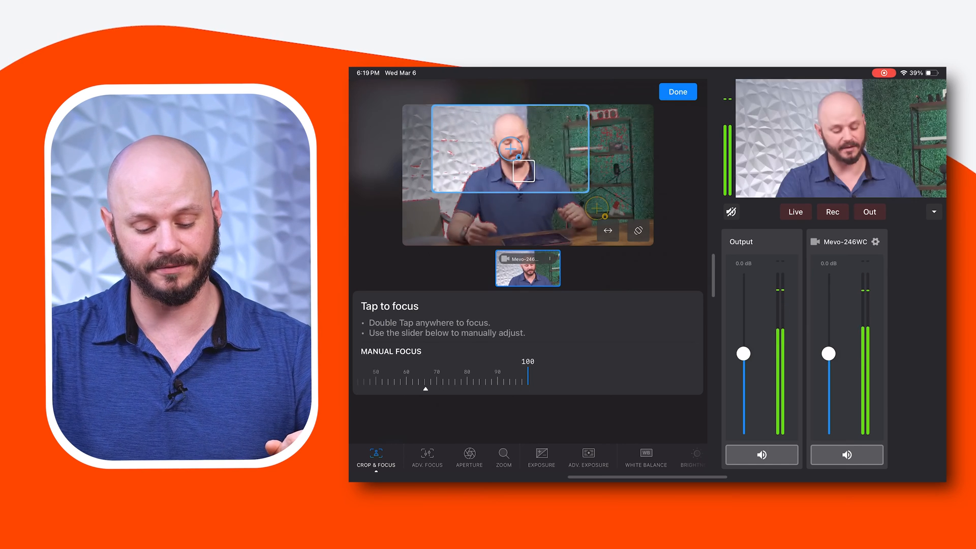